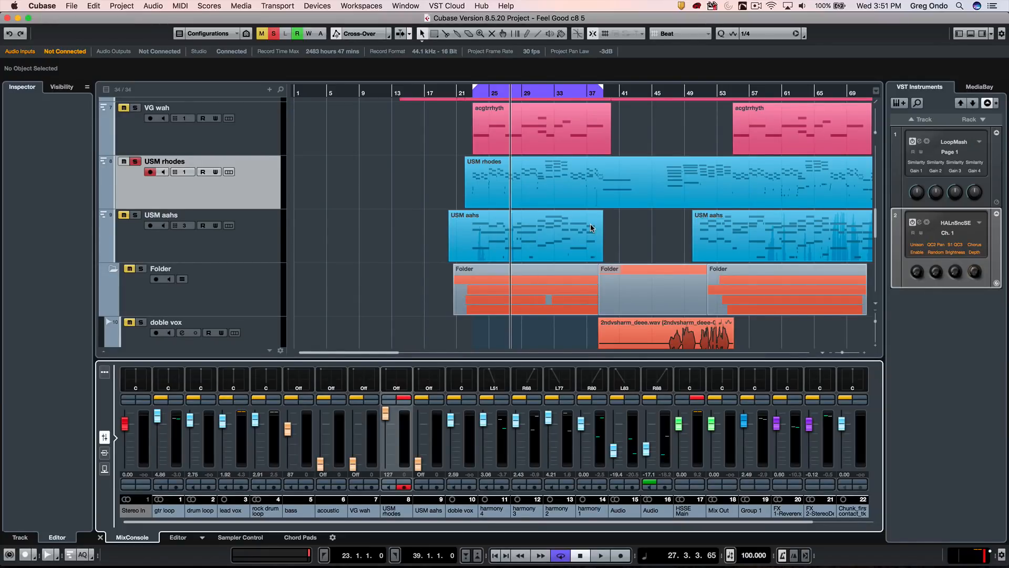
Open the USM rhodes part in a separate Key Editor window
left_click(507, 176)
double_click(507, 175)
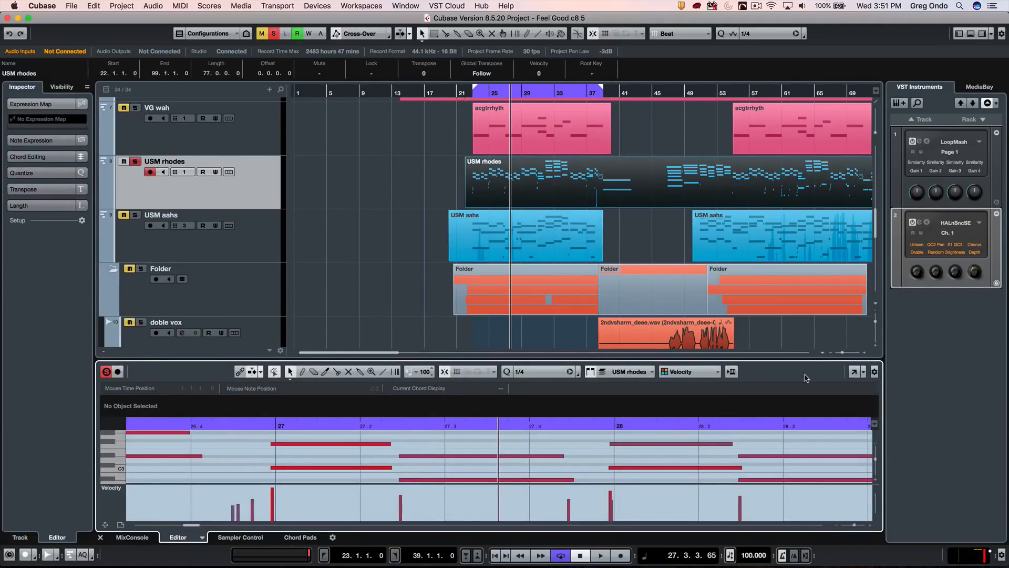
left_click(854, 372)
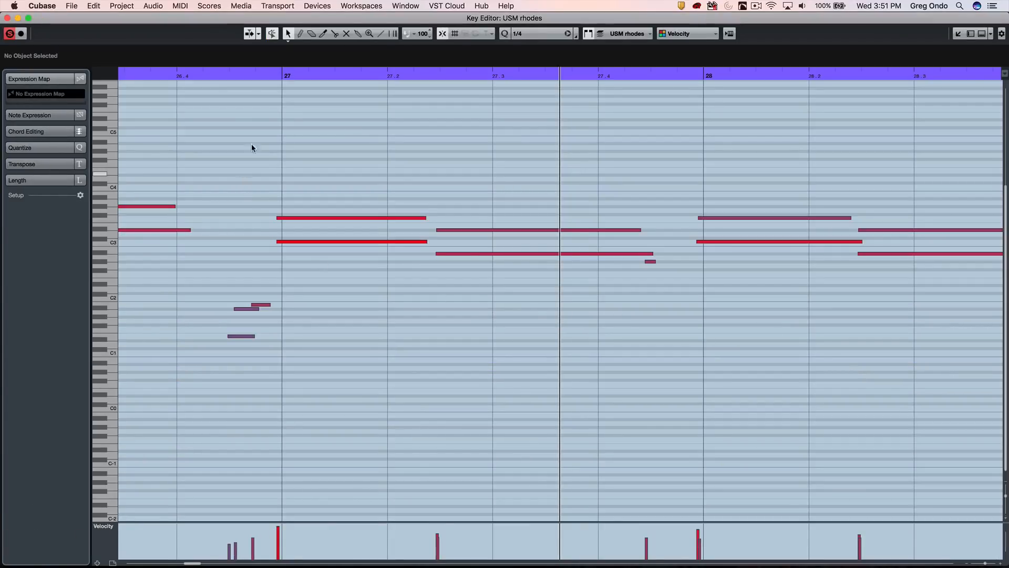
Play back the USM rhodes part from the lead-in before bar 23 and stop in bar 24
left_click_drag(264, 71, 414, 90)
key("space")
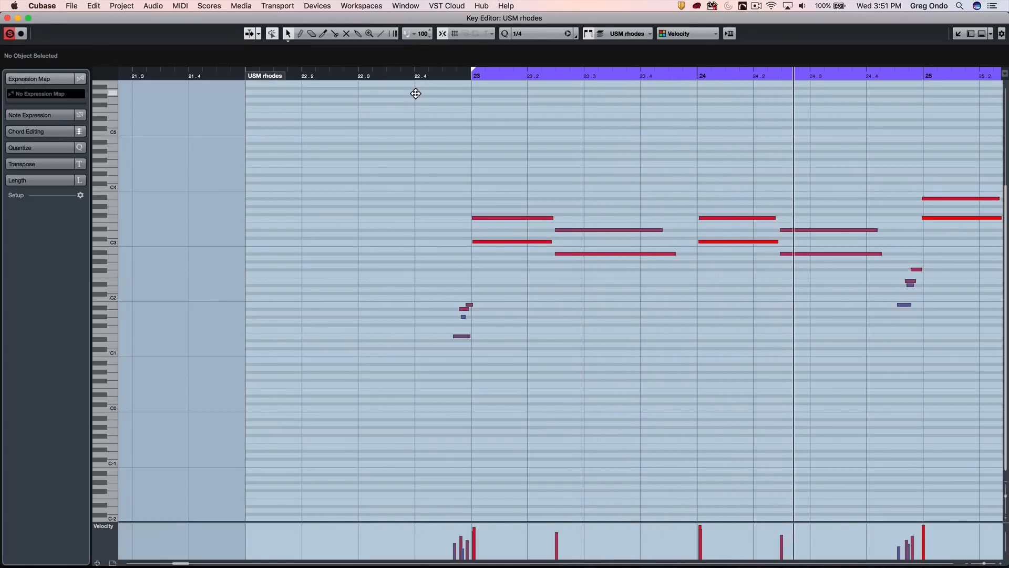
key("space")
Examine at close range how the notes around the start of bar 23 line up with the bar line
left_click(465, 76)
key("h")
key("h")
key("h")
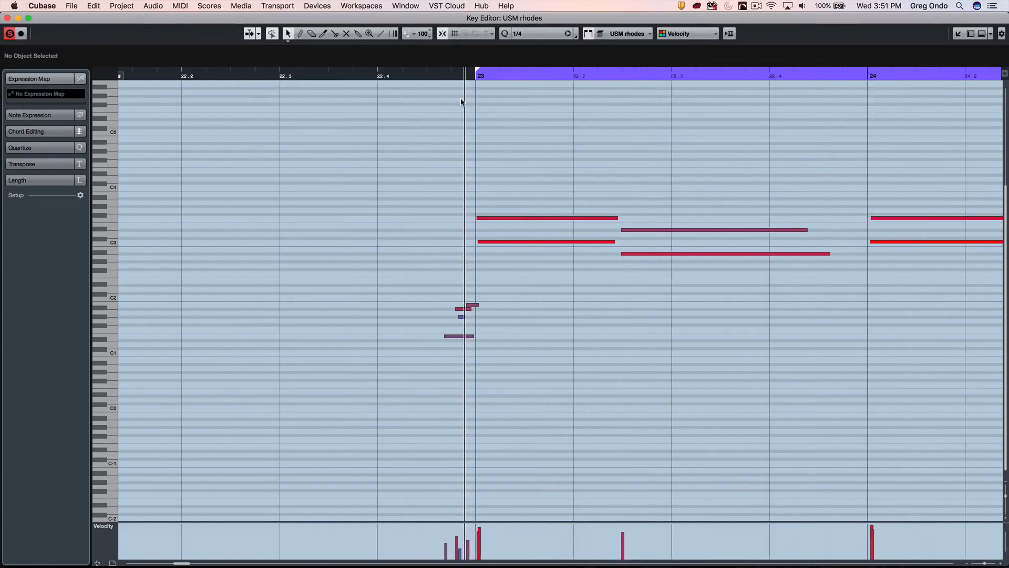
key("h")
key("KP_Add")
key("KP_Add")
key("KP_Add")
key("KP_Add")
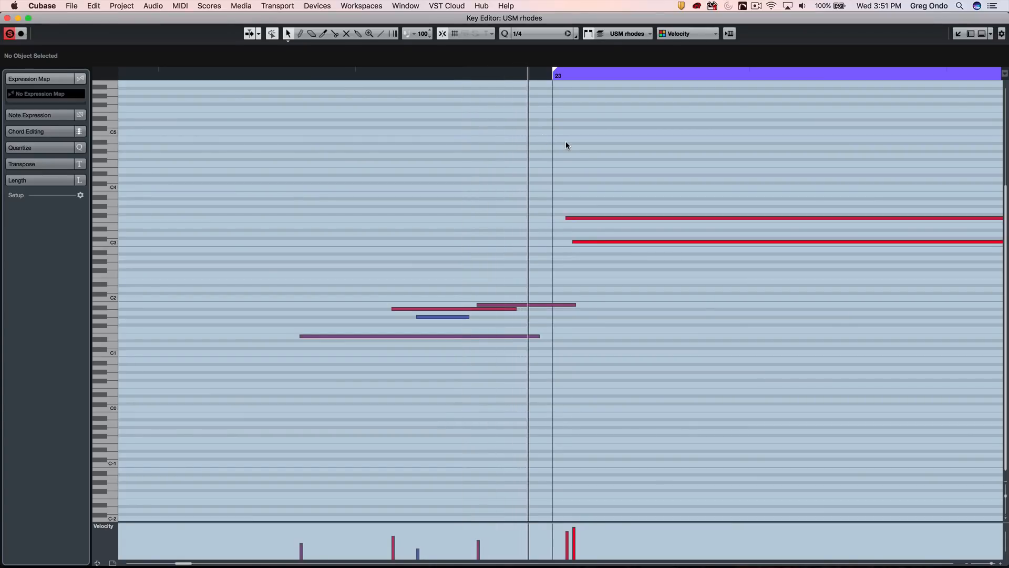
key("KP_Add")
key("KP_Subtract")
key("KP_Subtract")
key("KP_Add")
key("KP_Add")
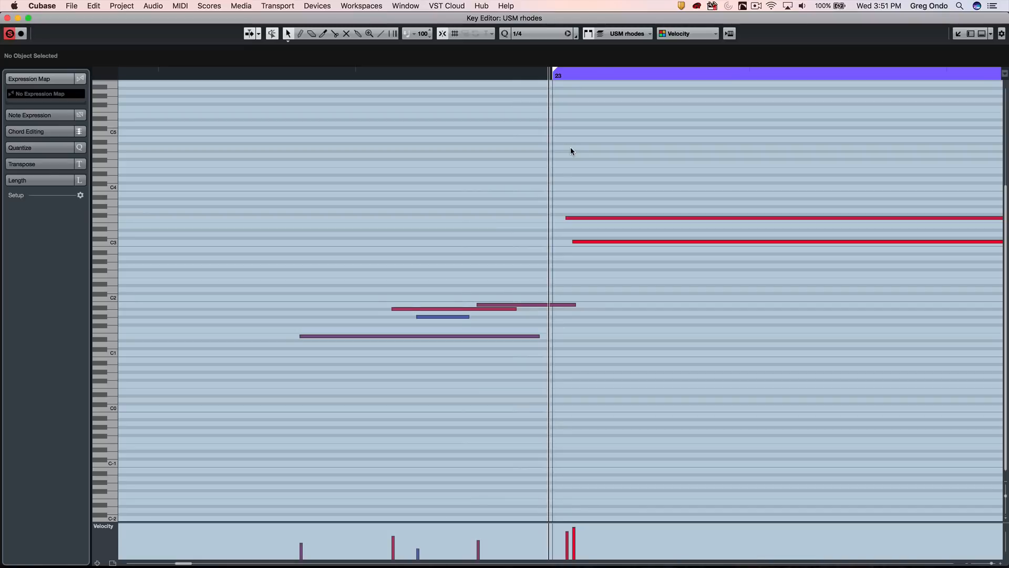
key("KP_Add")
key("KP_Add")
key("KP_Add")
key("KP_Subtract")
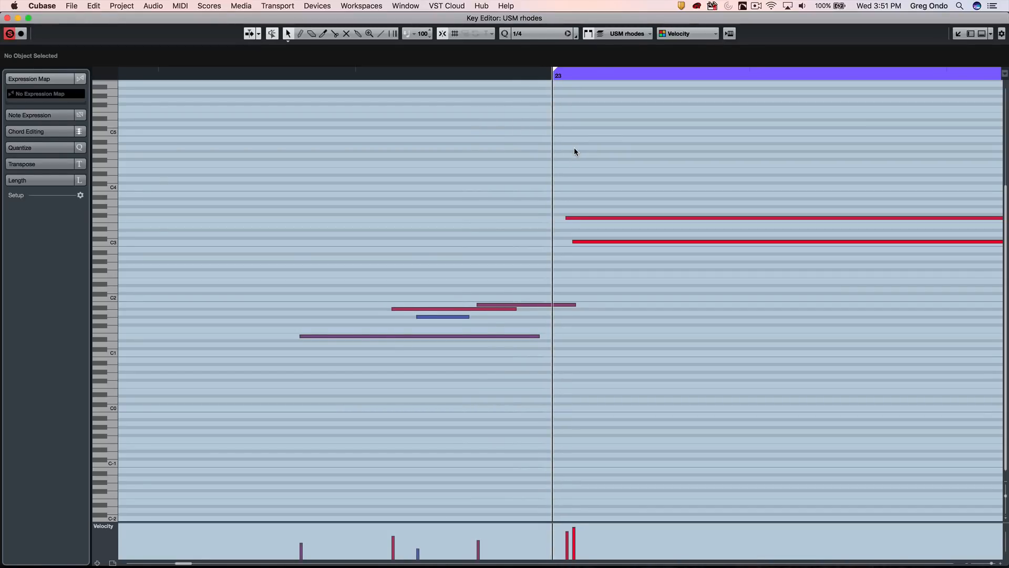
Examine the chords from bar 23 through the start of bar 24 against the bar line
key("g")
key("g")
key("g")
key("g")
key("g")
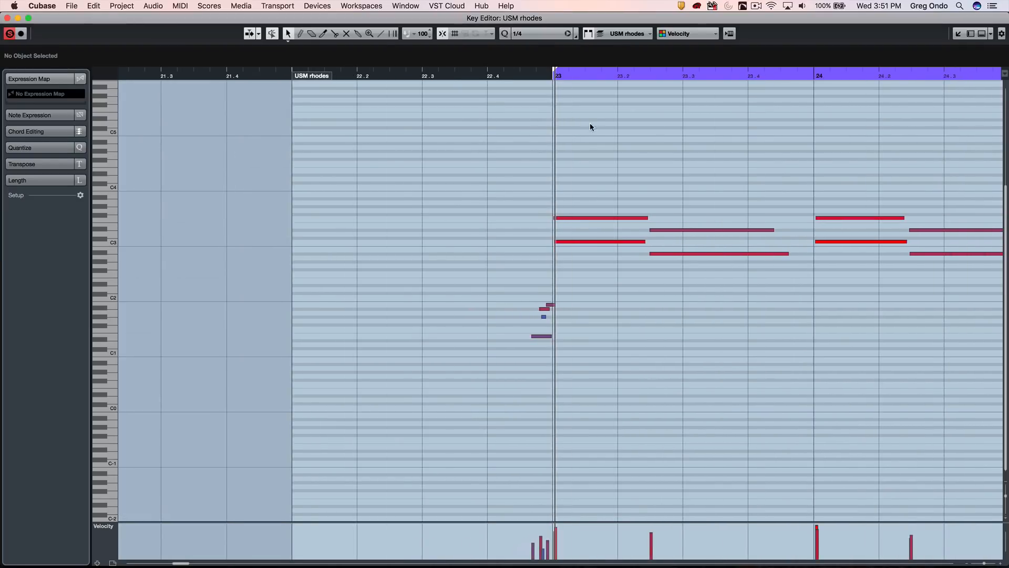
key("KP_Add")
key("KP_Subtract")
key("KP_Add")
key("KP_Add")
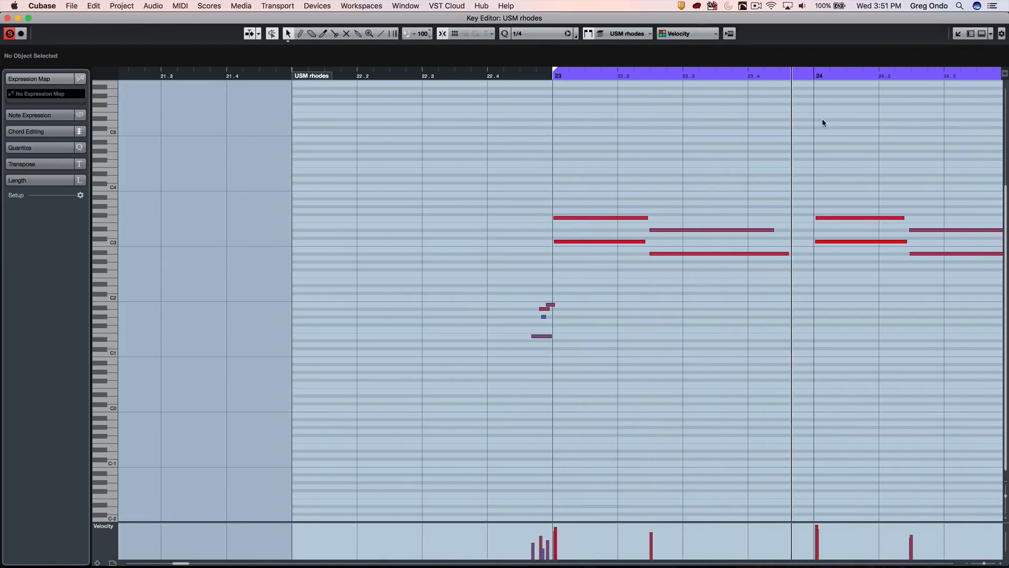
key("KP_Subtract")
key("h")
key("h")
key("h")
key("g")
key("g")
key("g")
key("g")
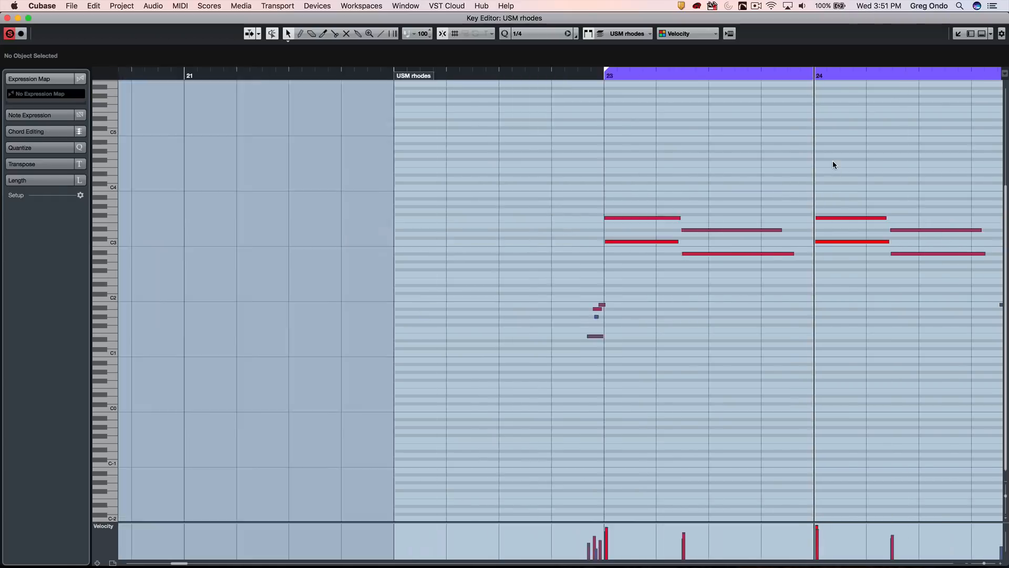
Inspect the note timing around bar 25 and play the part from just before bar 23
left_click(909, 79)
key("h")
key("h")
key("h")
key("h")
key("g")
key("g")
key("g")
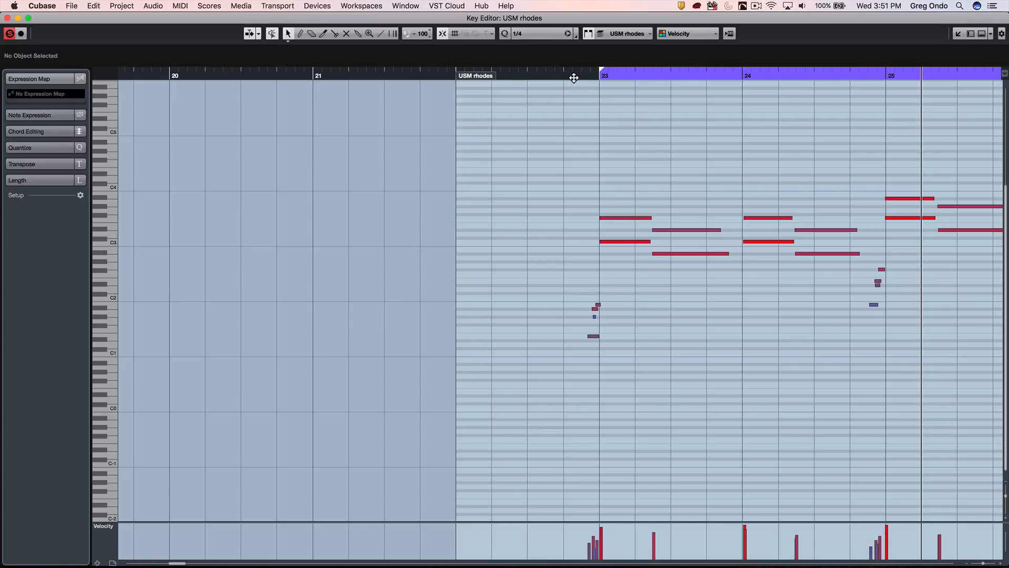
left_click(573, 77)
key("space")
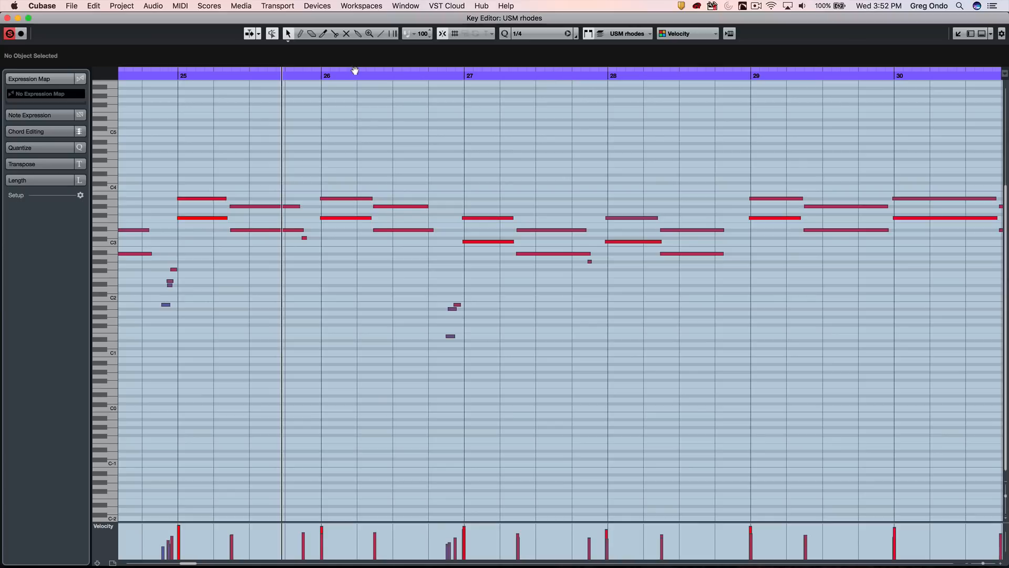
Open the USM rhodes part in the Score Editor and bring up its staff settings
left_click(210, 6)
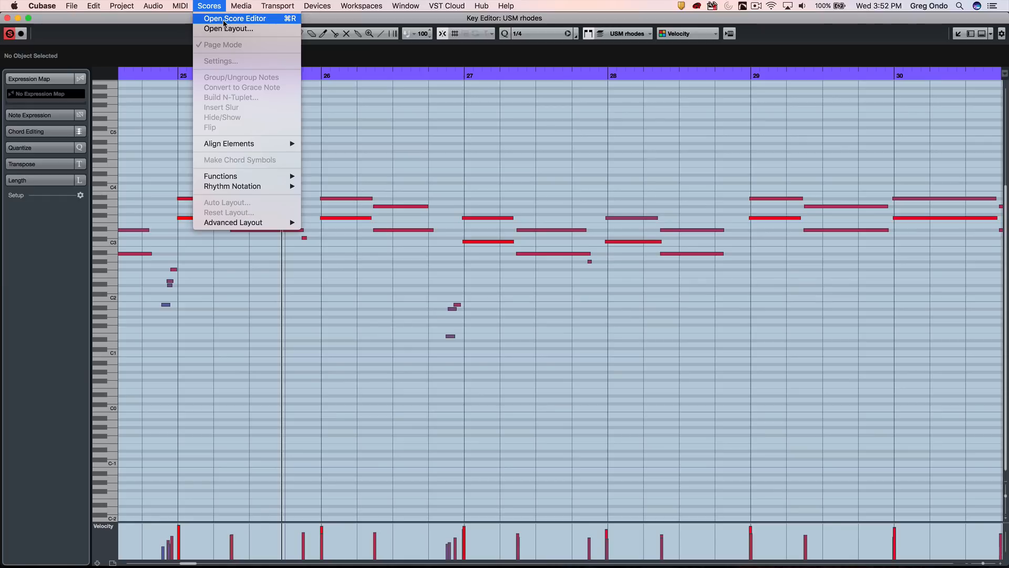
left_click(224, 19)
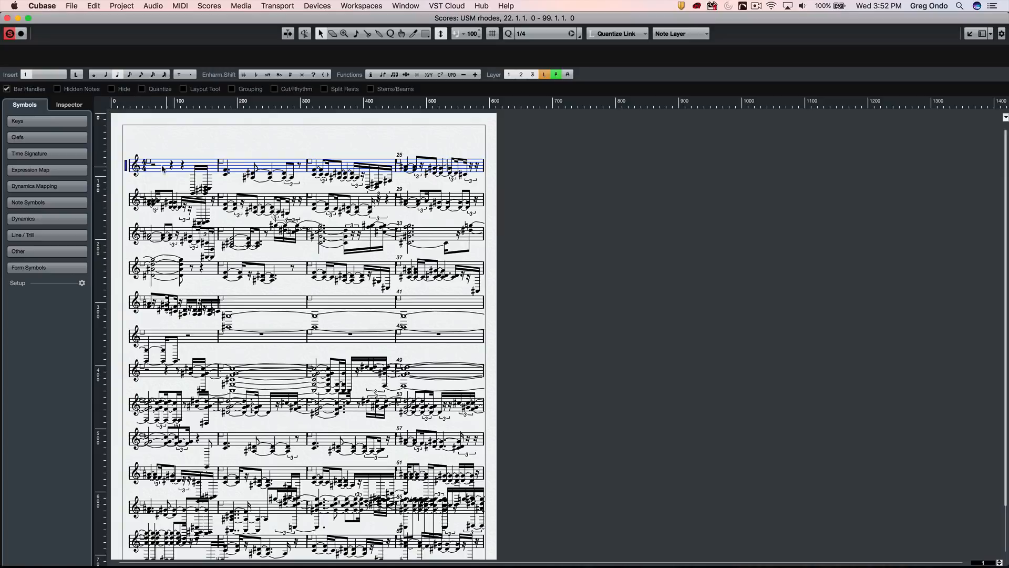
double_click(125, 166)
left_click_drag(557, 168, 283, 133)
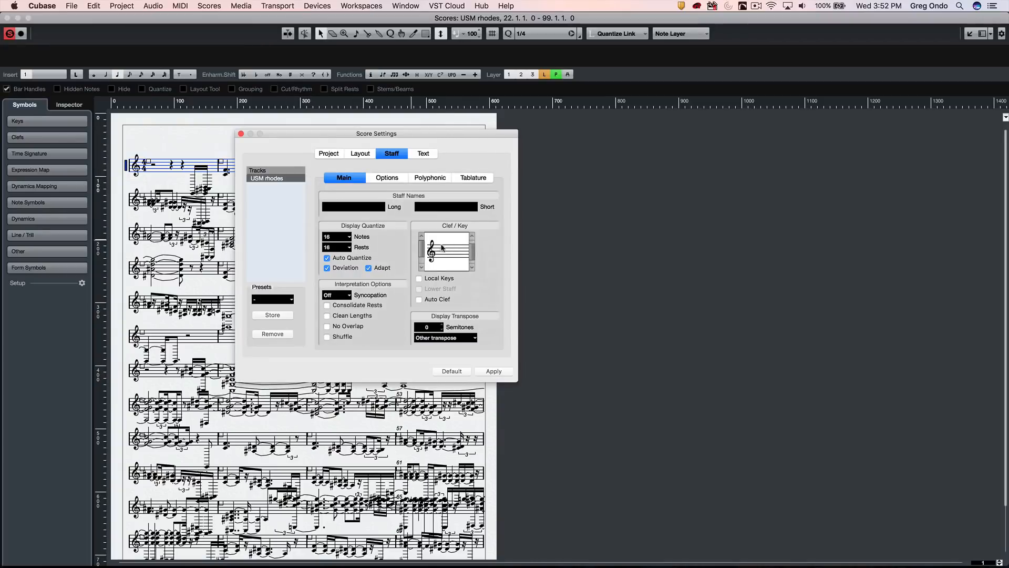
Set the key signature of the USM rhodes staff to four flats
left_click(470, 267)
left_click(469, 267)
left_click(470, 268)
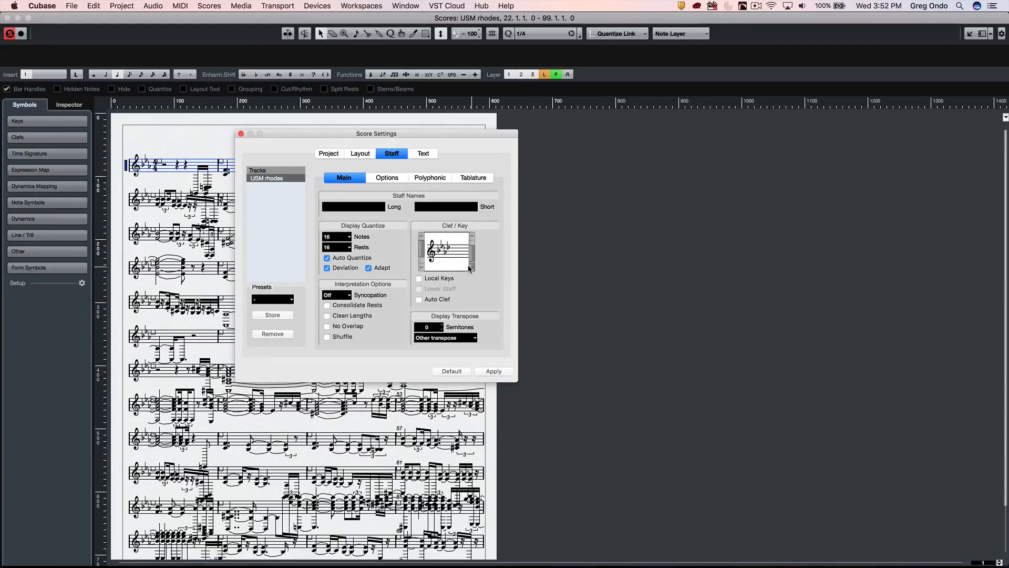
left_click(470, 267)
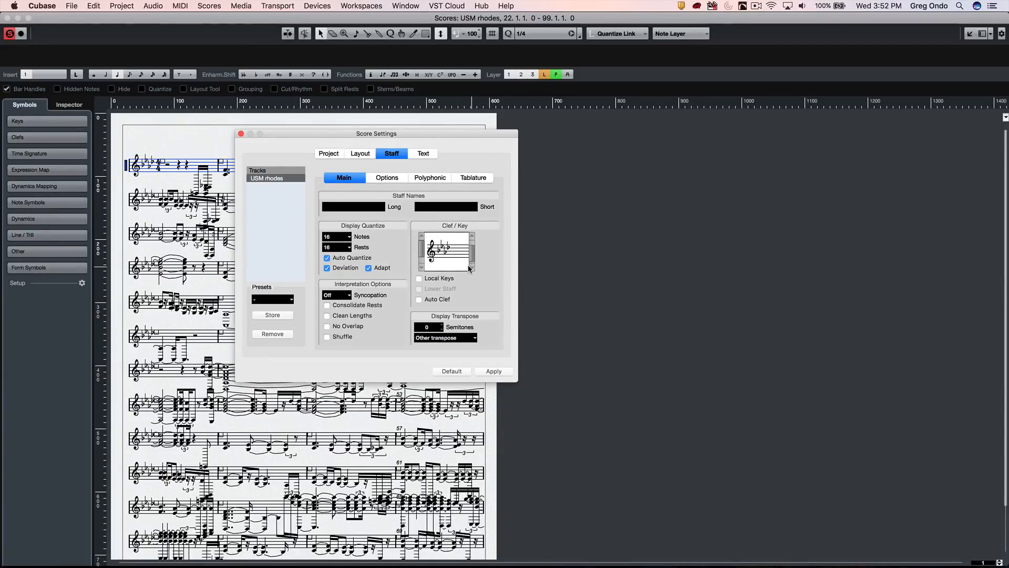
Change the staff mode to Split
left_click(428, 177)
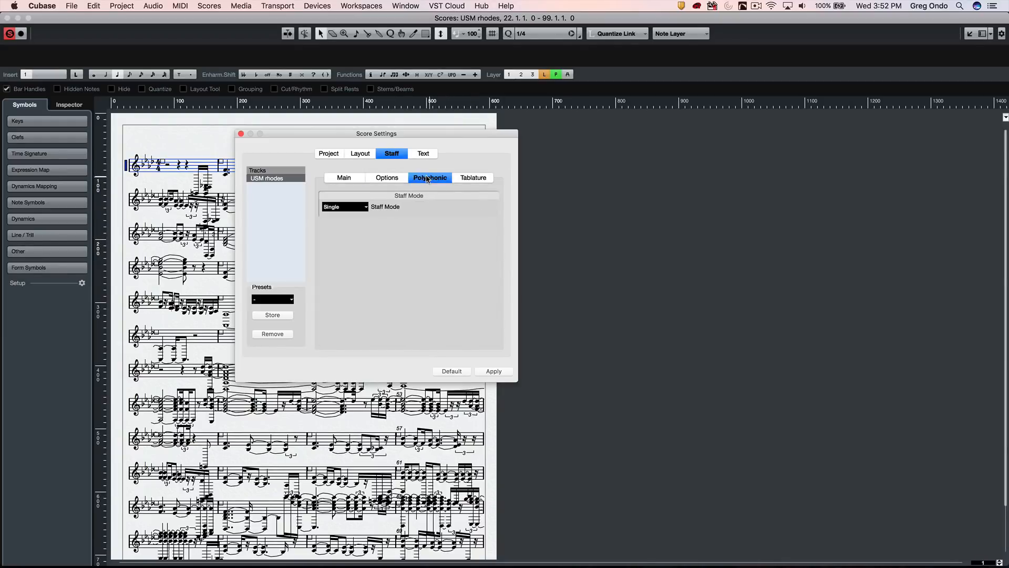
left_click(344, 206)
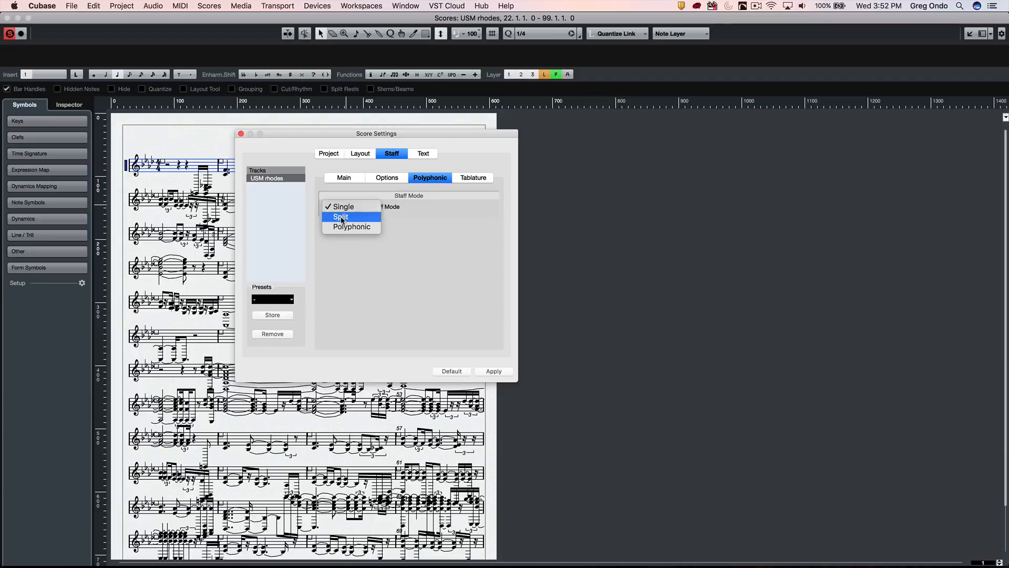
left_click(341, 216)
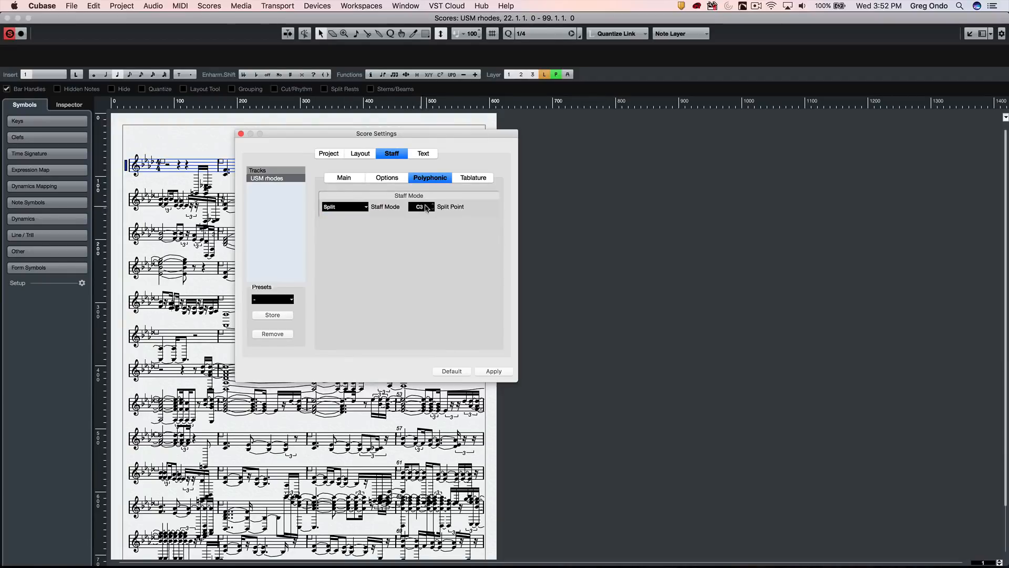
Set the display quantize to 8 for notes and 4 for rests, with Auto Quantize off
left_click(349, 178)
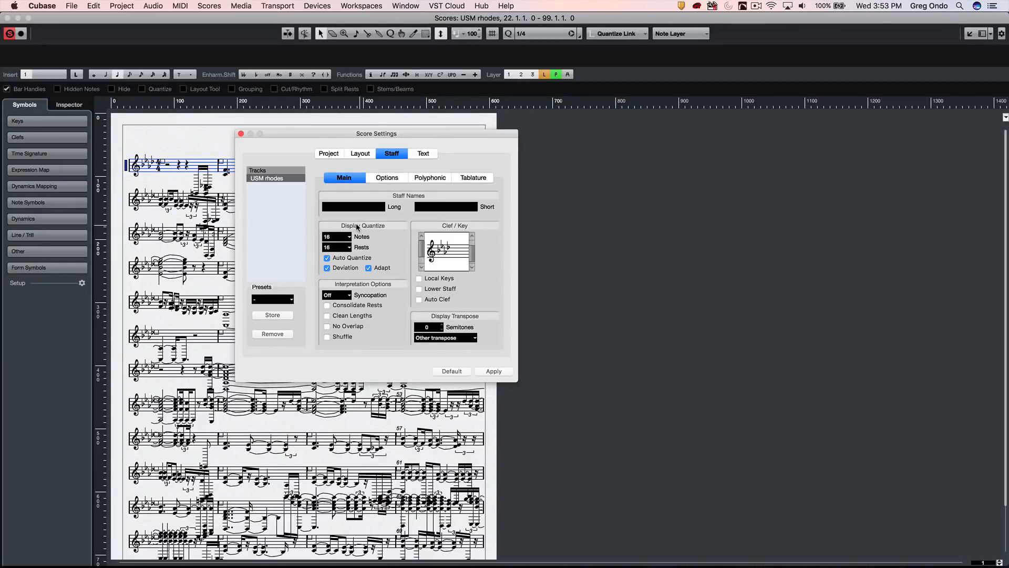
left_click(345, 237)
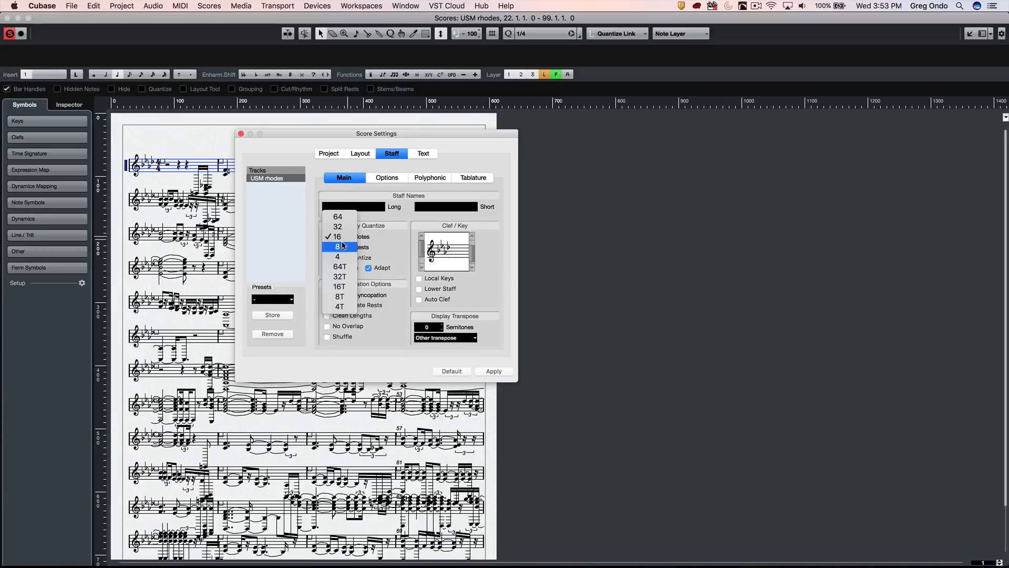
left_click(343, 245)
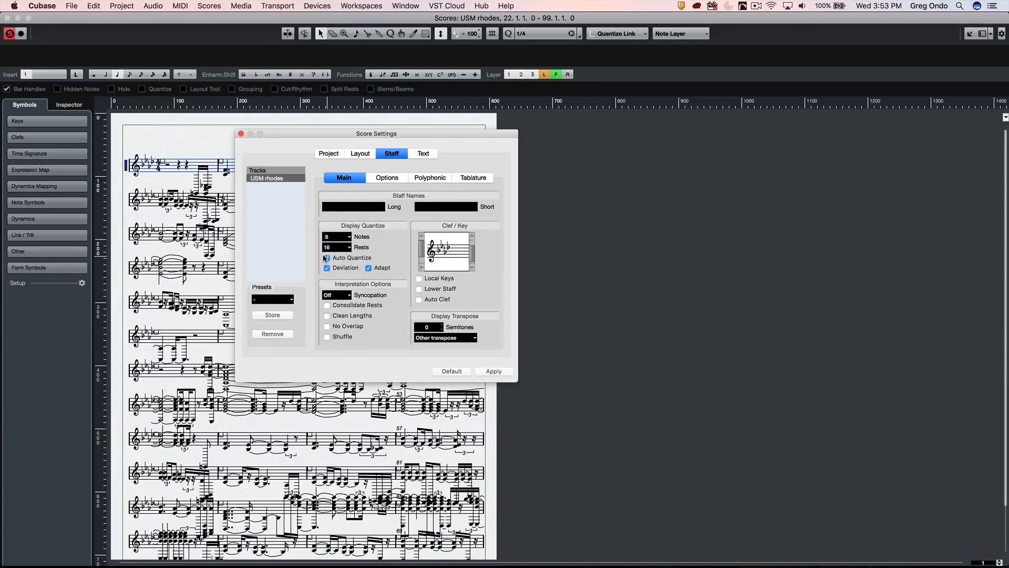
left_click(336, 257)
left_click(349, 248)
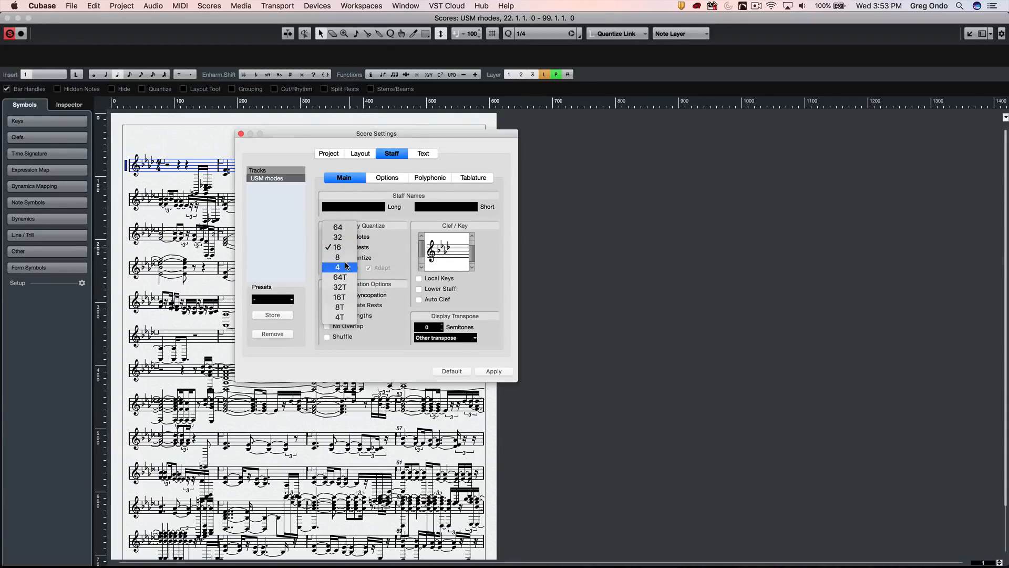
left_click(346, 267)
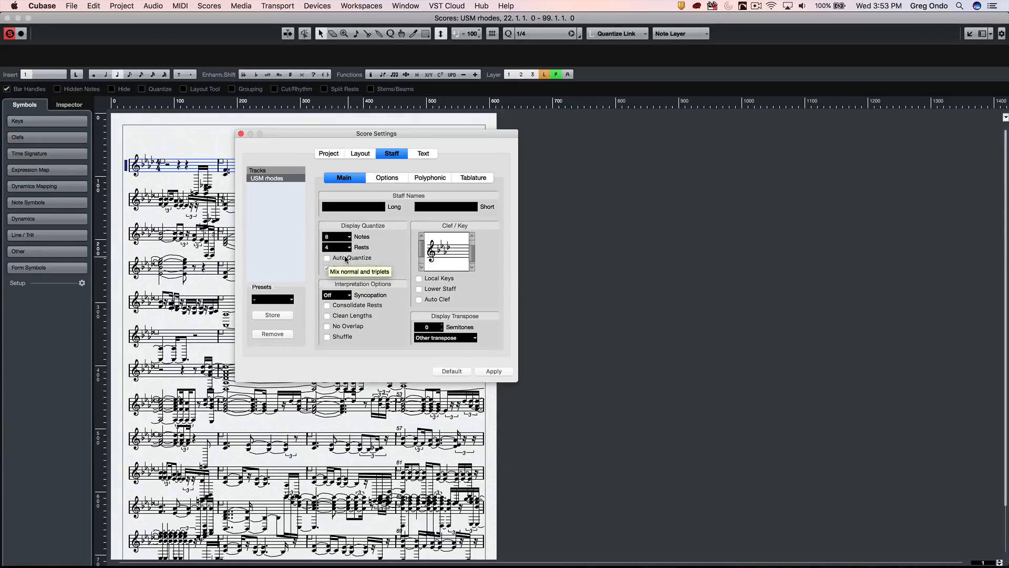
Set Syncopation to Full and enable Consolidate Rests, Clean Lengths, No Overlap and Shuffle
left_click(344, 296)
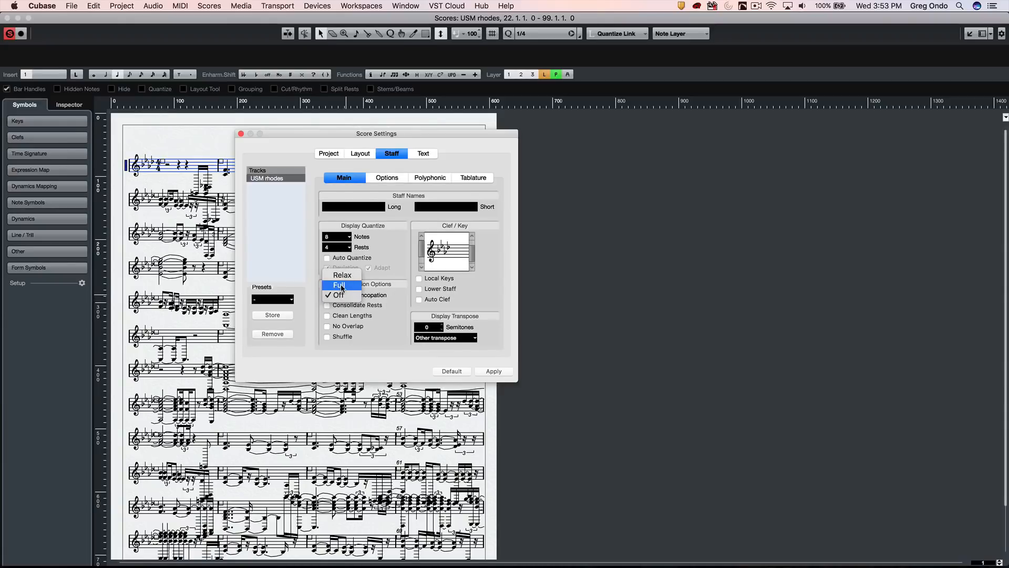
left_click(340, 284)
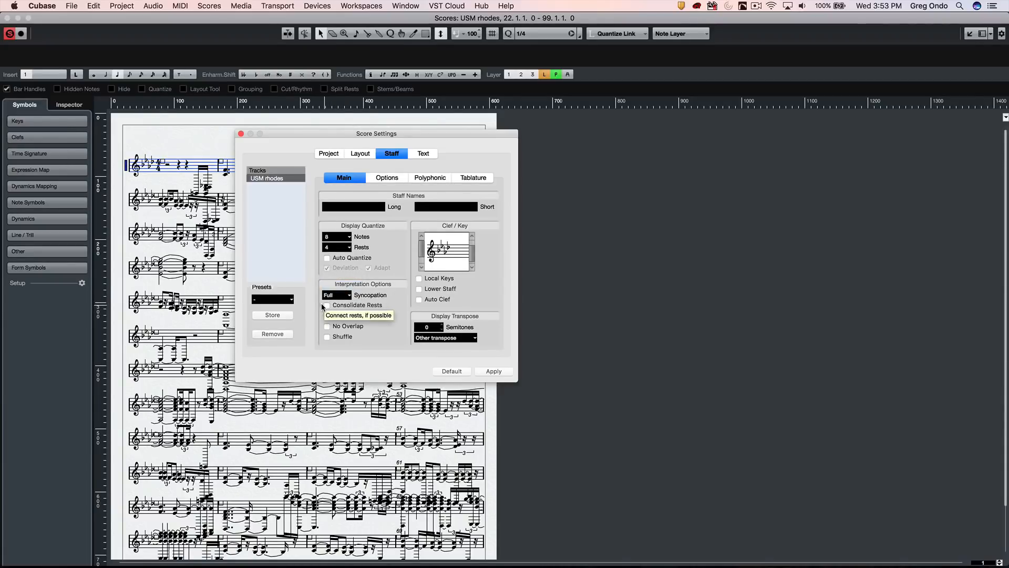
left_click(327, 305)
left_click(327, 327)
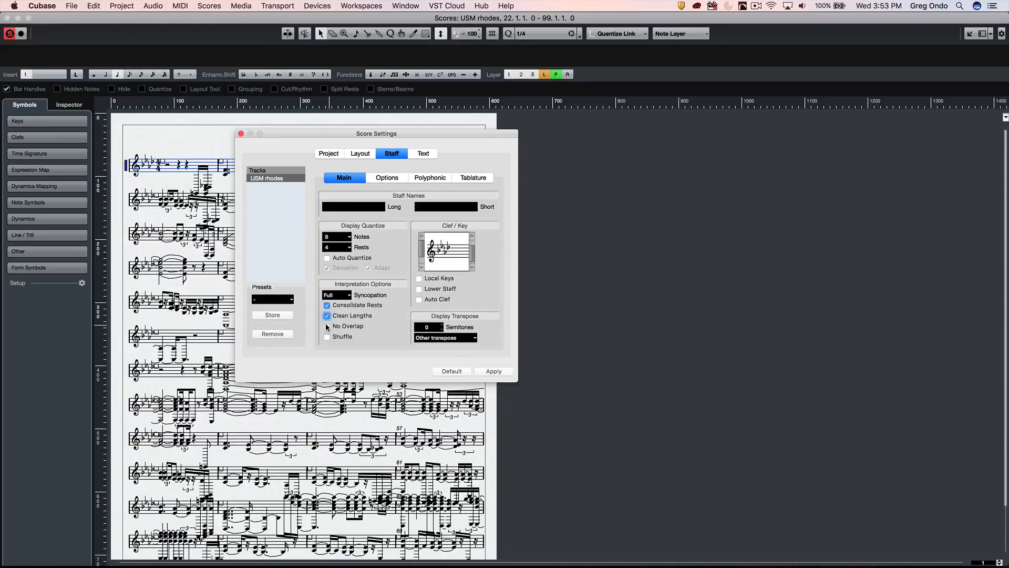
left_click(326, 337)
Apply the staff settings to the score and close the Score Settings dialog
left_click_drag(342, 132, 526, 143)
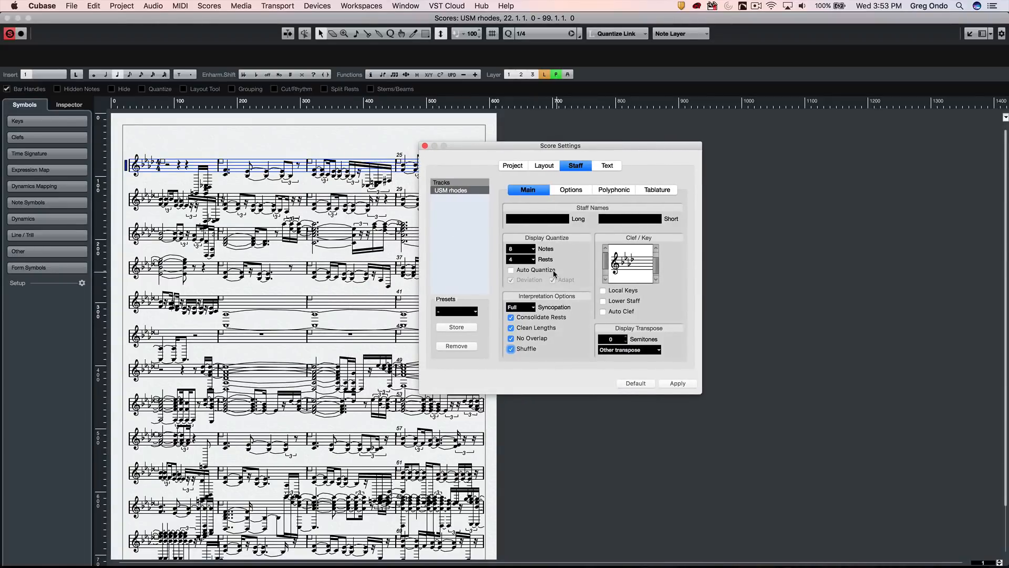
left_click(678, 384)
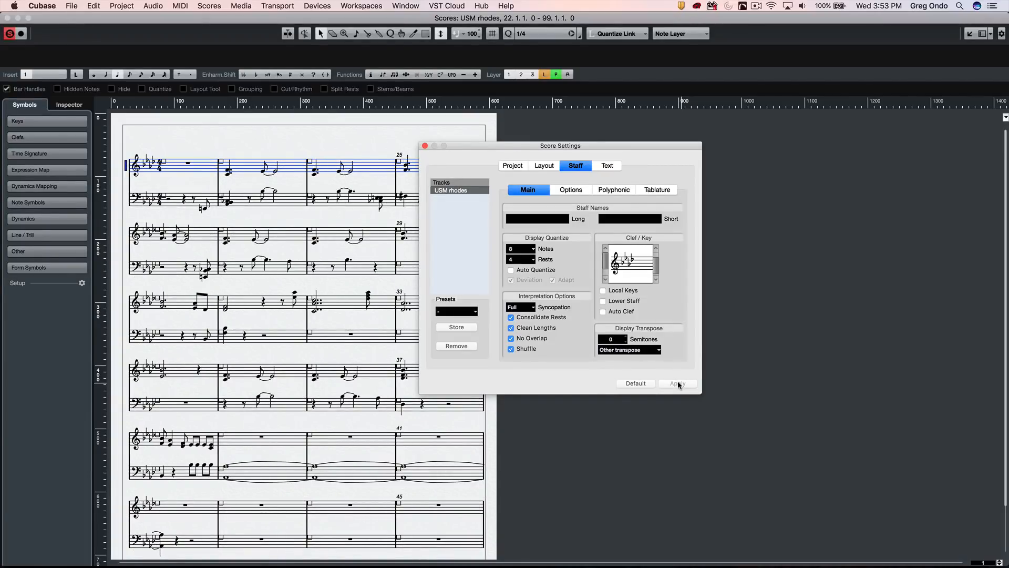
left_click(424, 145)
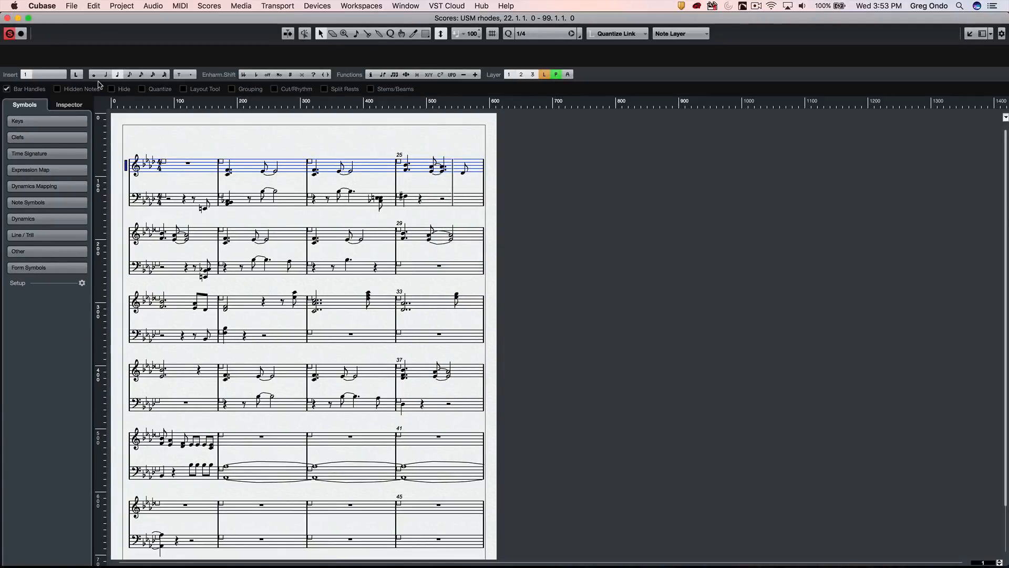
Return to the Key Editor and examine the played notes around bar 26
left_click(7, 18)
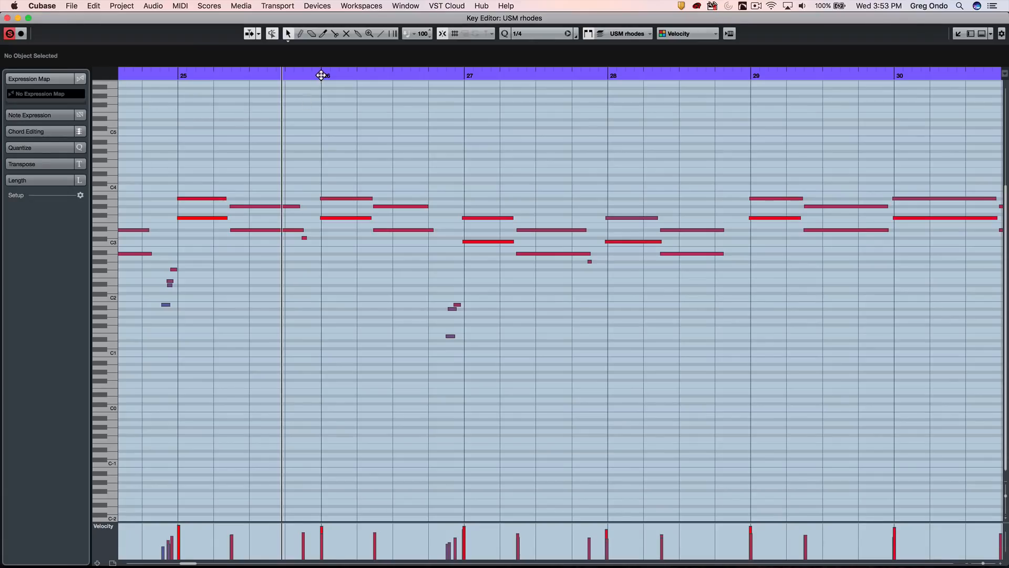
left_click_drag(319, 75, 323, 131)
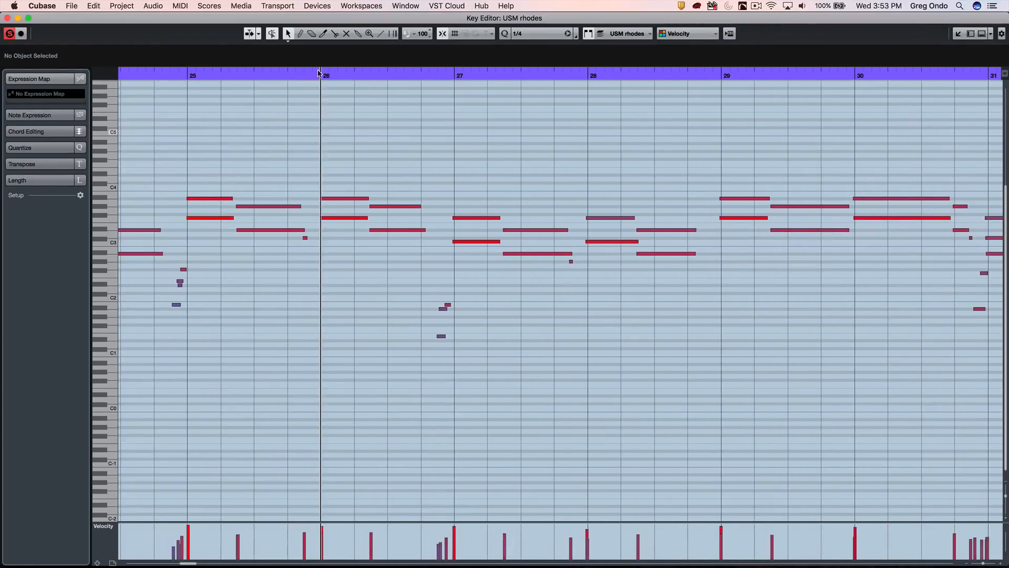
Reopen the part in the Score Editor and show the Score Settings for its staff
left_click(210, 5)
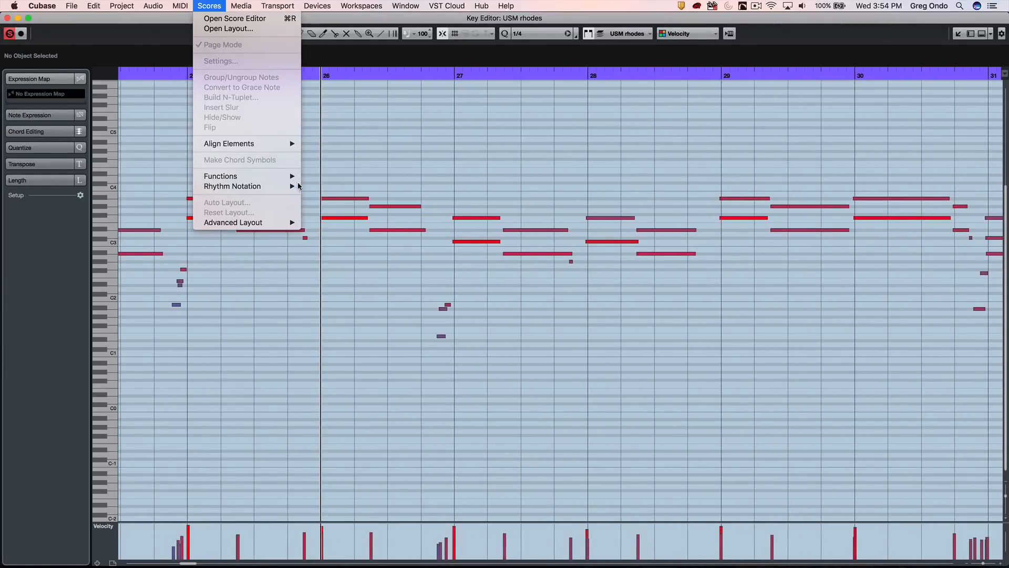
left_click(218, 20)
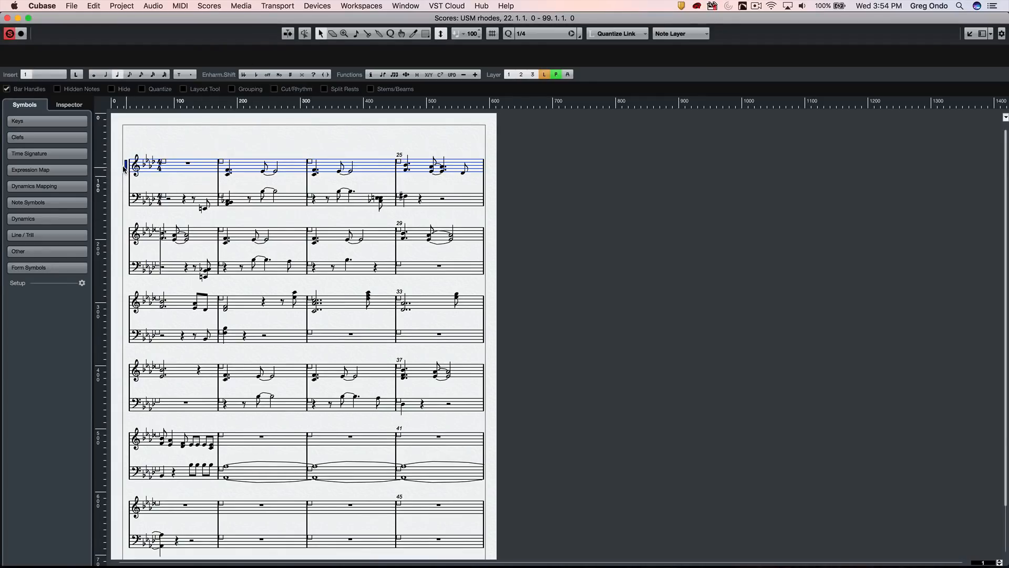
double_click(124, 167)
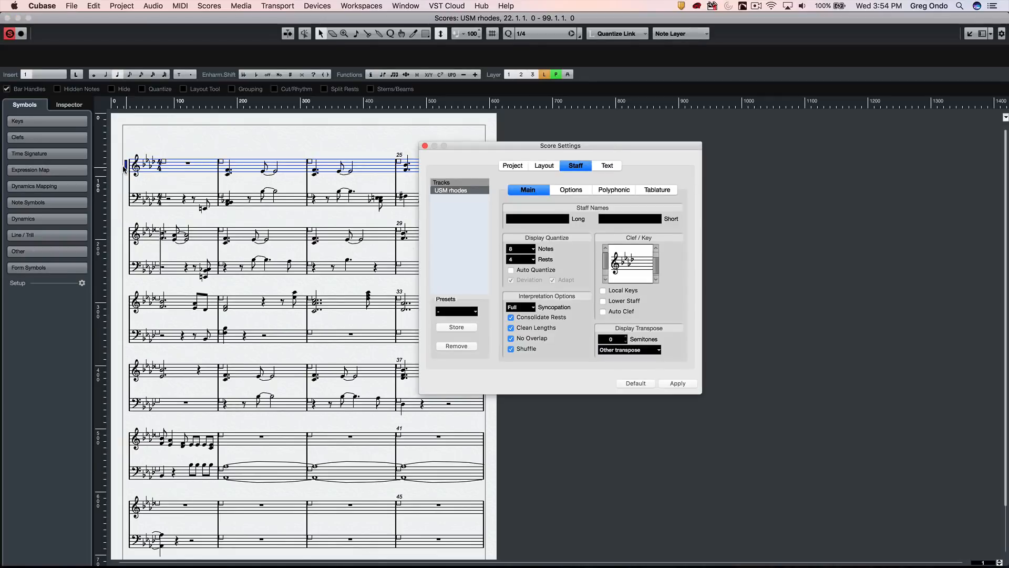